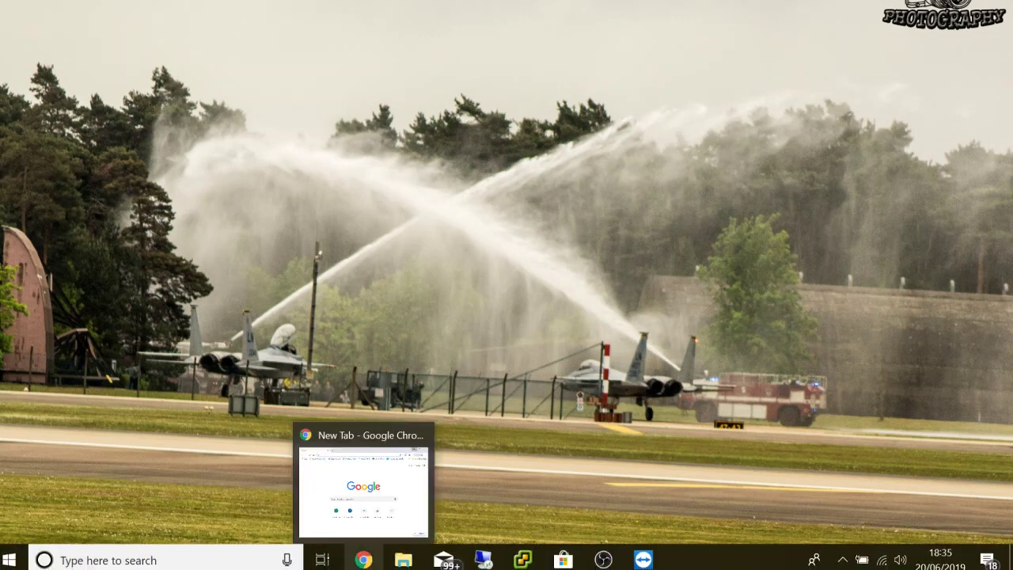
Step: Restore the Chrome window and go to Clear browsing data from the main menu
{"action": "left_click", "coordinate": [363, 560]}
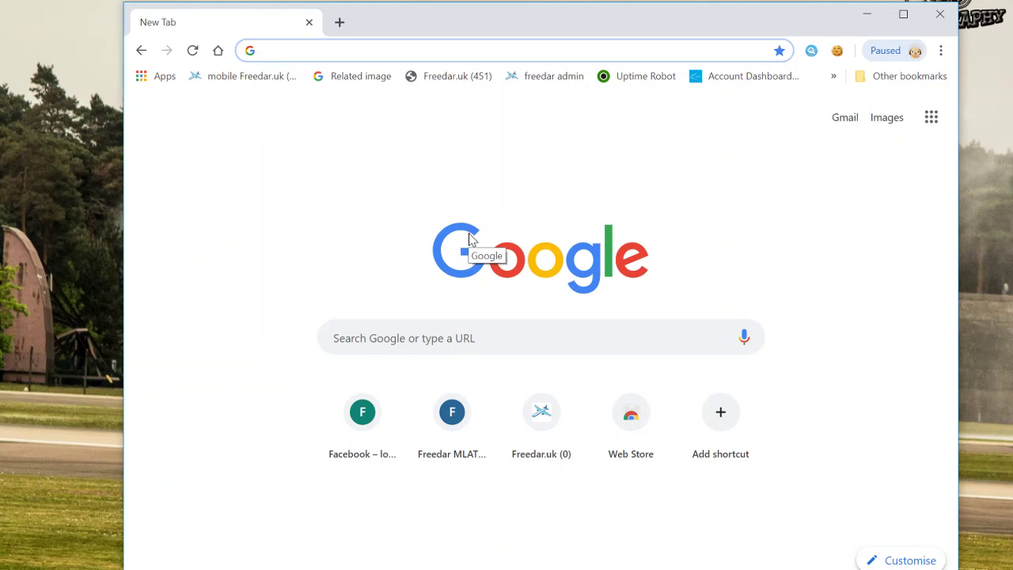
{"action": "left_click", "coordinate": [941, 51]}
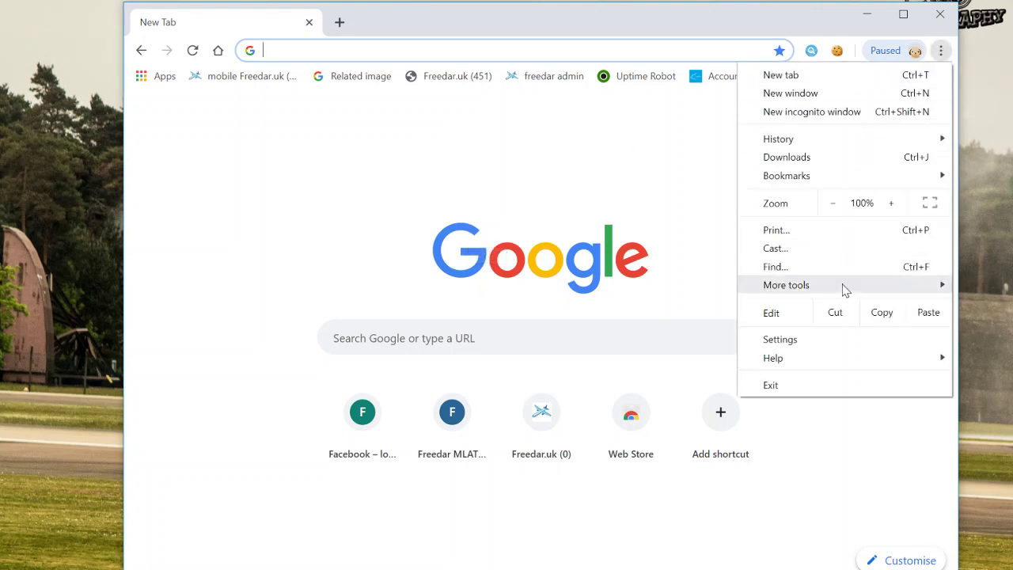
{"action": "mouse_move", "coordinate": [844, 285]}
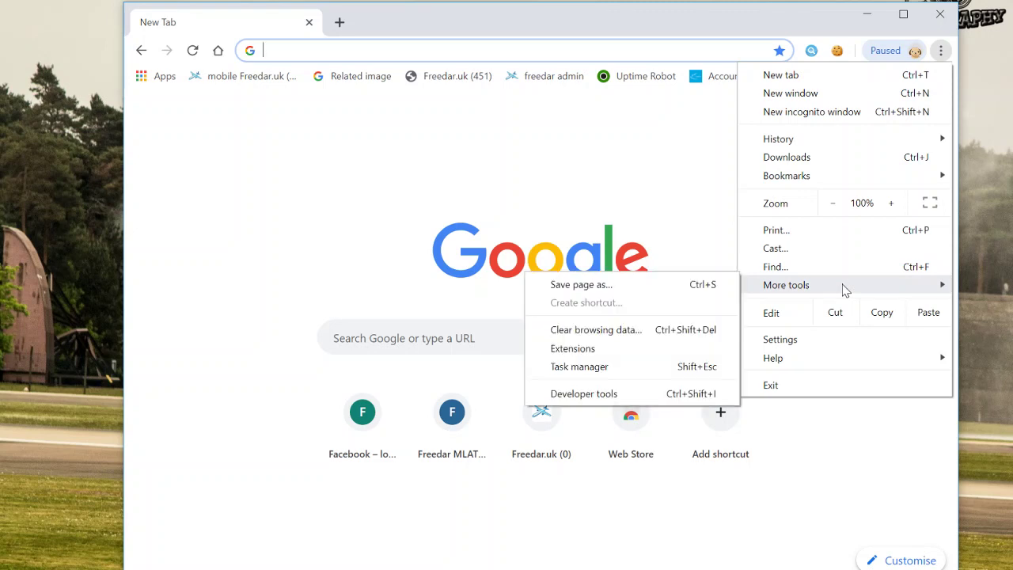
{"action": "left_click", "coordinate": [604, 338]}
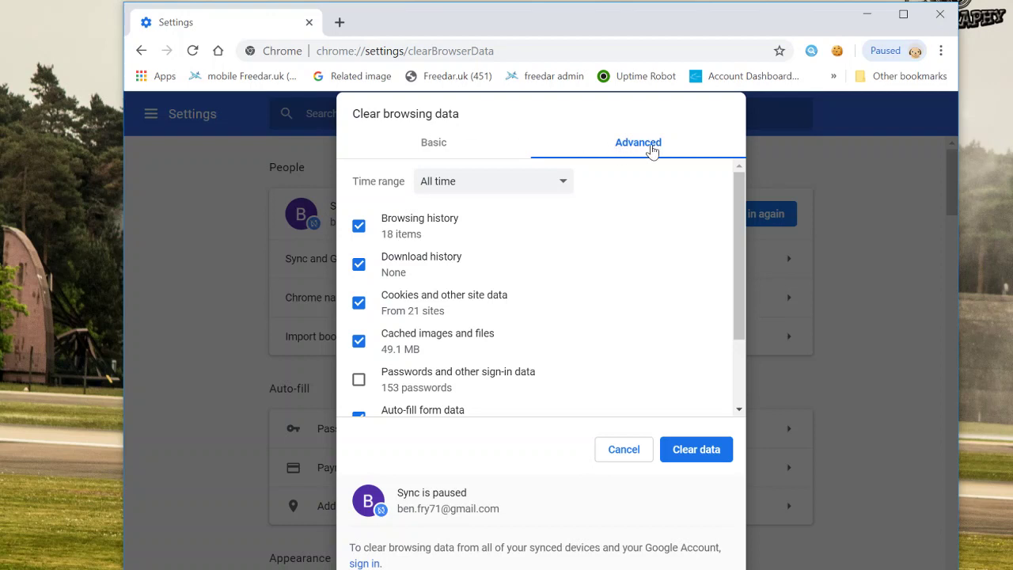
Step: Set the Advanced tab time range to All time, leaving passwords unticked
{"action": "left_click", "coordinate": [567, 192]}
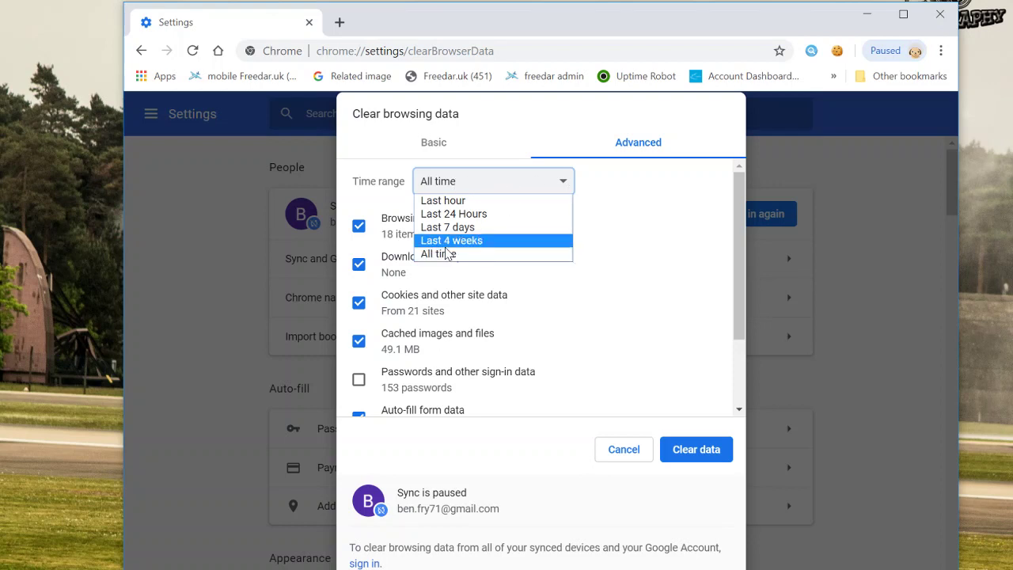
{"action": "left_click", "coordinate": [582, 107]}
{"action": "scroll", "coordinate": [514, 289], "scroll_direction": "down", "scroll_amount": 1}
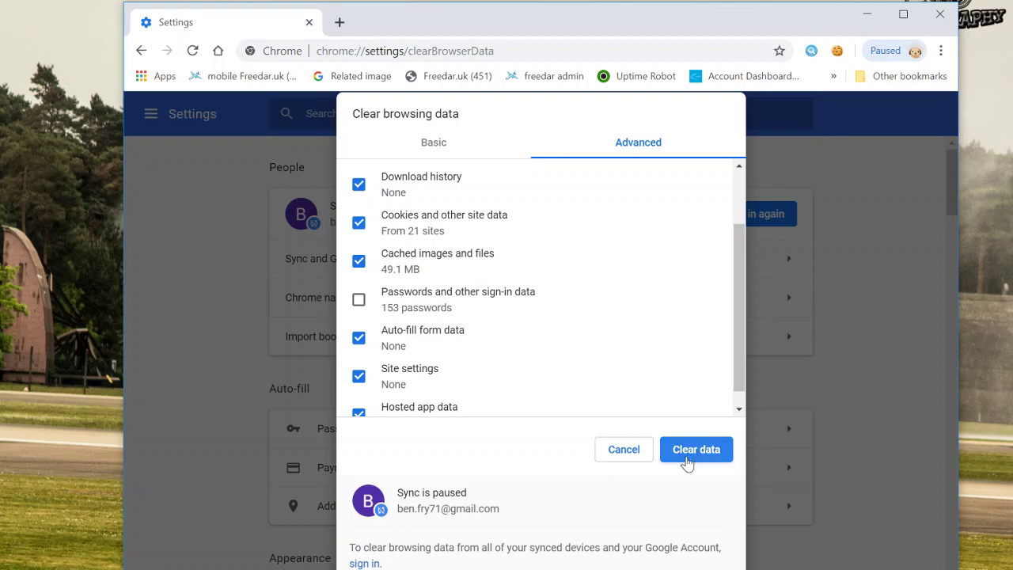
Step: Minimise Chrome and bring up the TeamViewer remote phone session
{"action": "left_click", "coordinate": [868, 14]}
{"action": "left_click", "coordinate": [715, 490]}
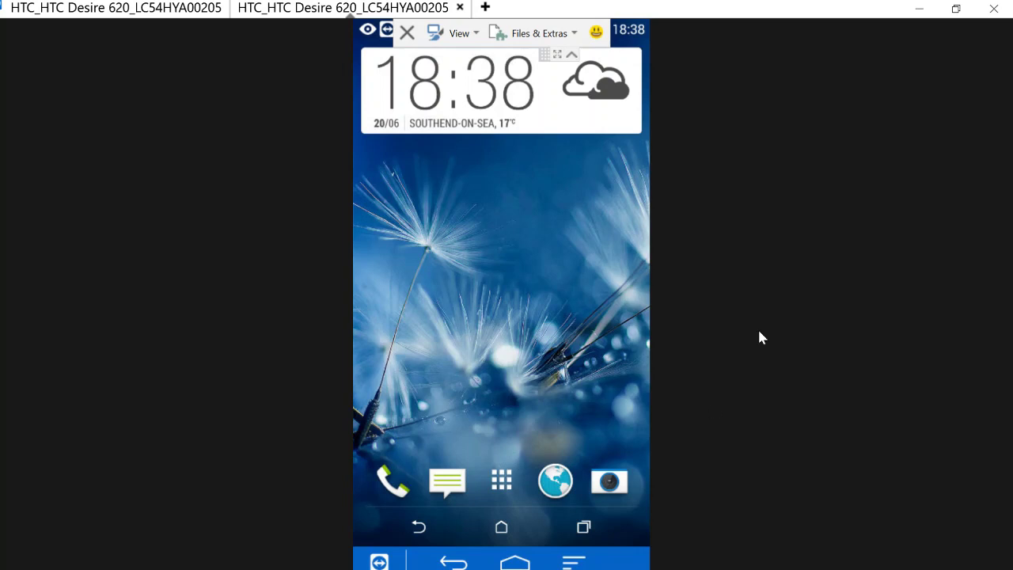
Step: Minimise the TeamViewer phone window, leaving only the desktop
{"action": "left_click", "coordinate": [918, 9]}
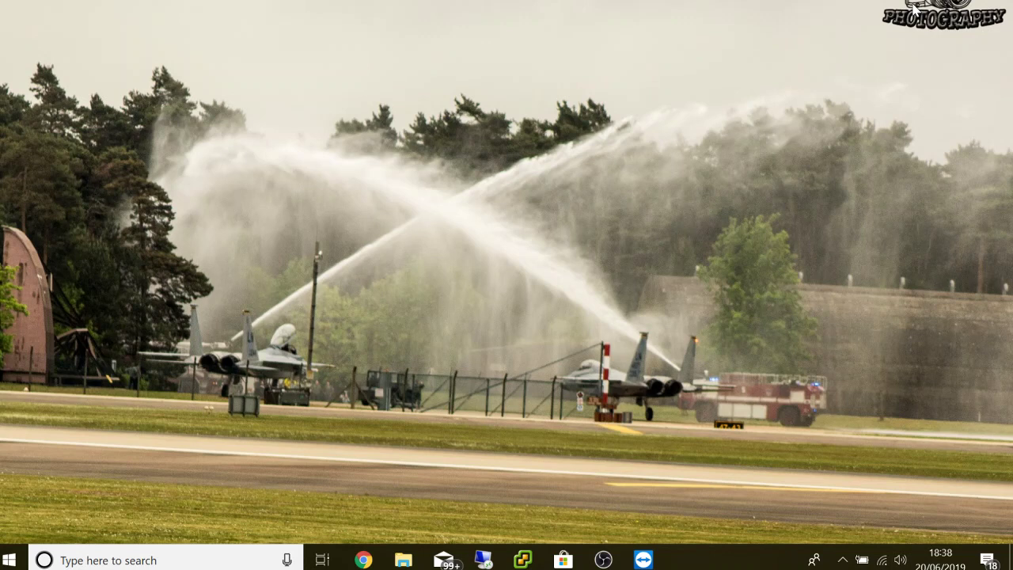